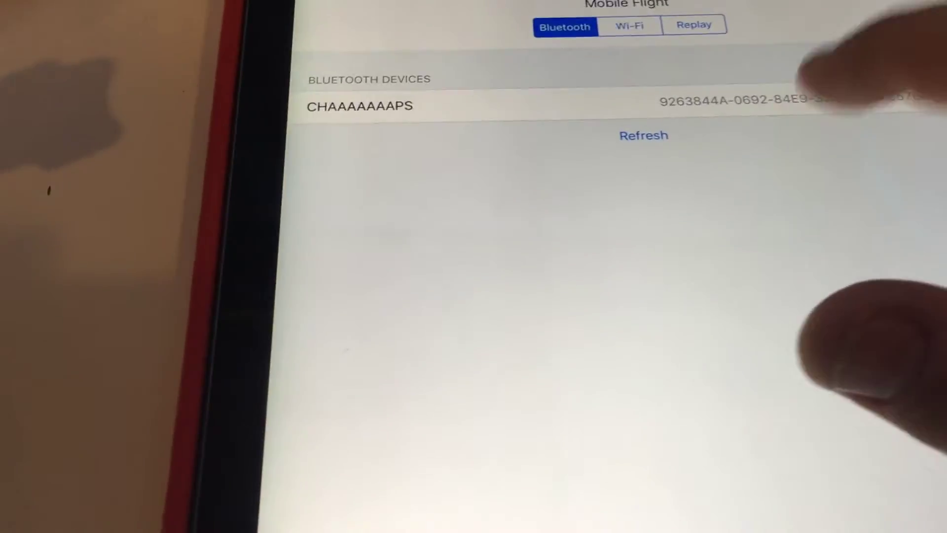
Step: Connect to the Bluetooth device CHAAAAAAPS to load the live attitude display
left_click(807, 103)
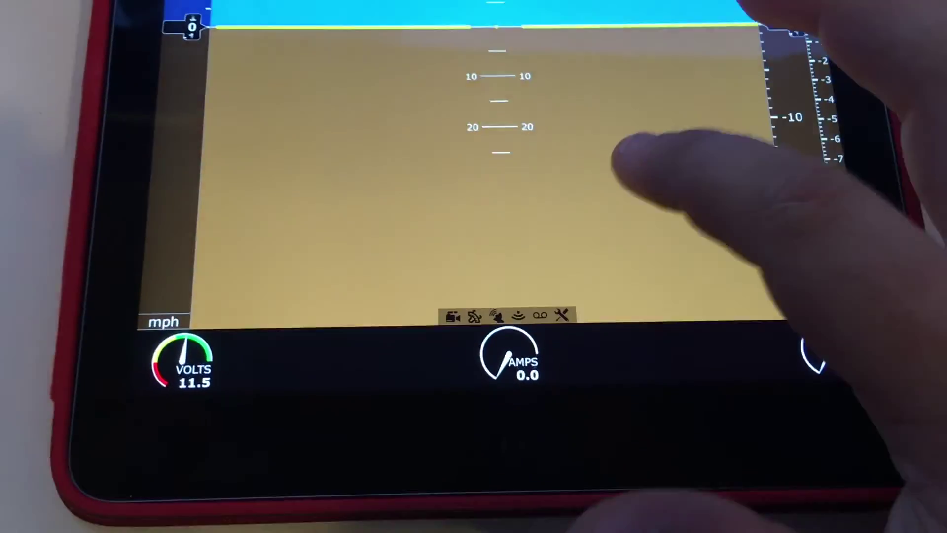
Step: Bring back the section toolbar and open the flight controller's Configuration page
left_click(622, 156)
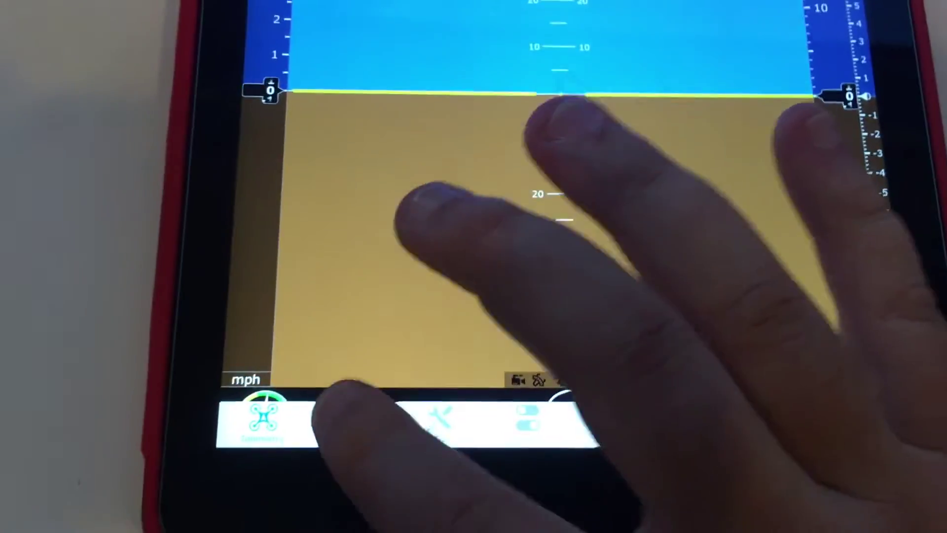
left_click(362, 419)
scroll(519, 259, "up", 10)
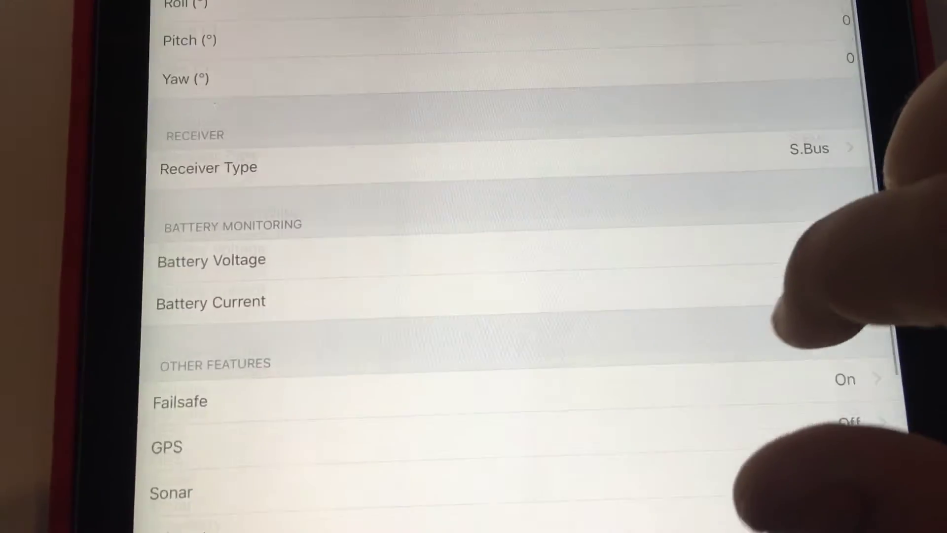
scroll(519, 296, "down", 5)
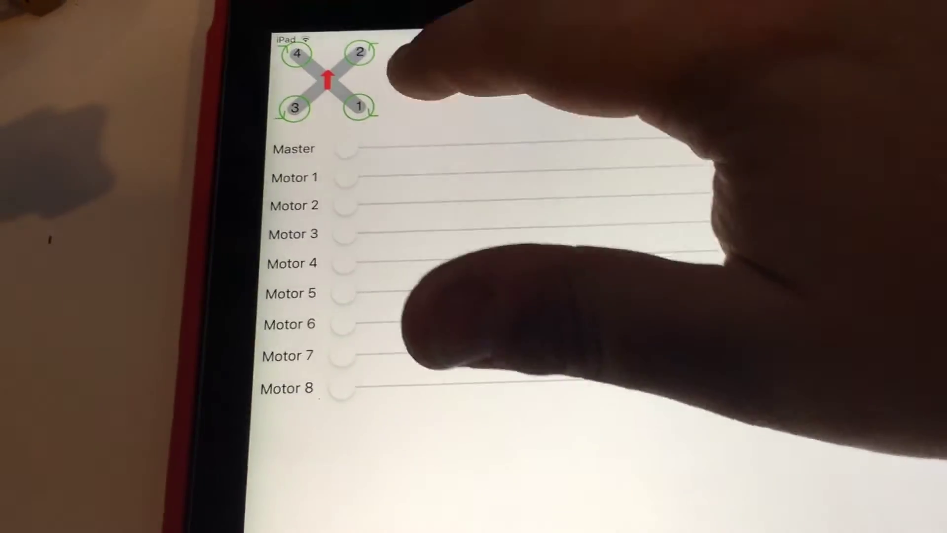
left_click(415, 74)
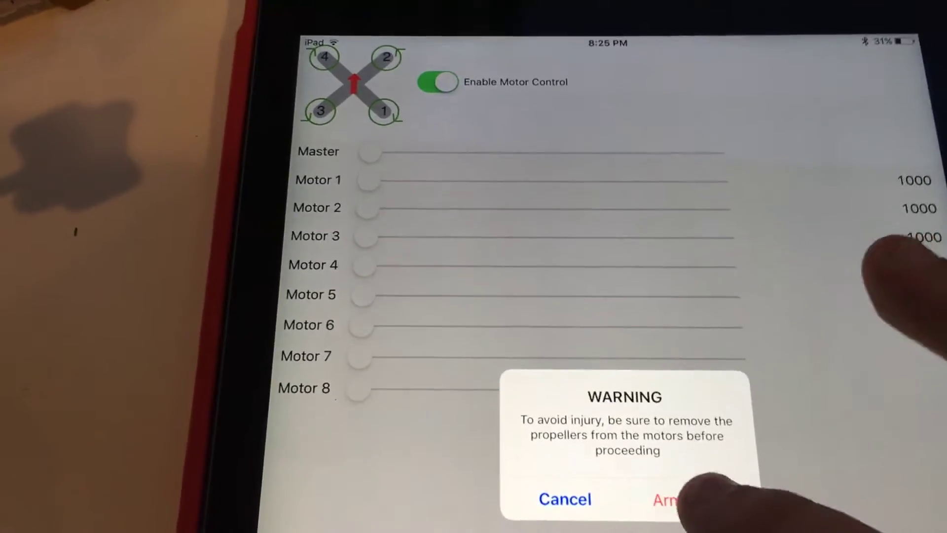
left_click(670, 500)
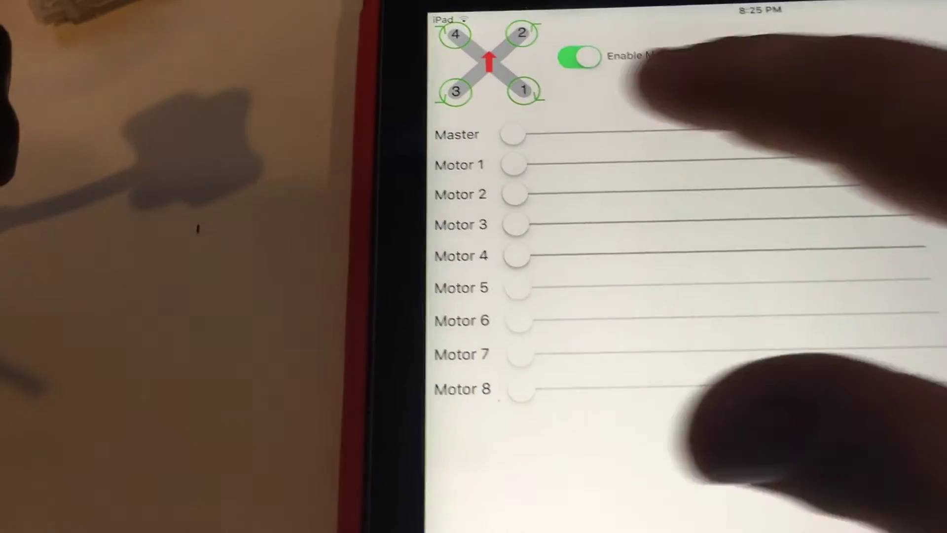
left_click(578, 51)
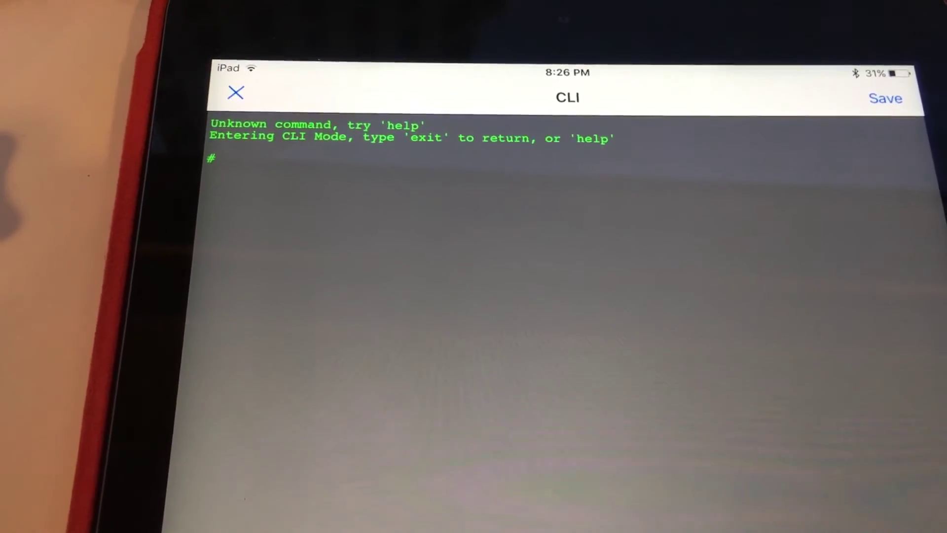
Step: Send the 'dump' command from the CLI input line
left_click(474, 296)
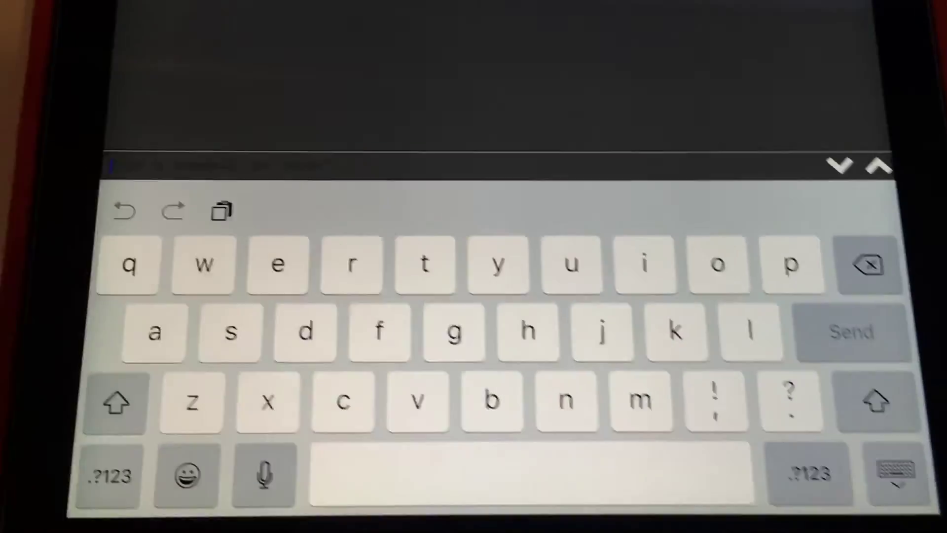
type("dump")
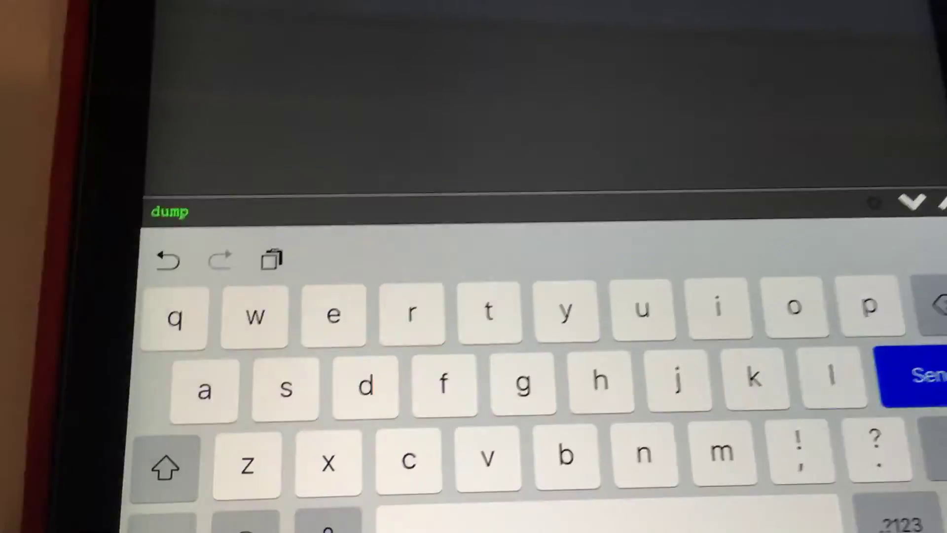
key("Return")
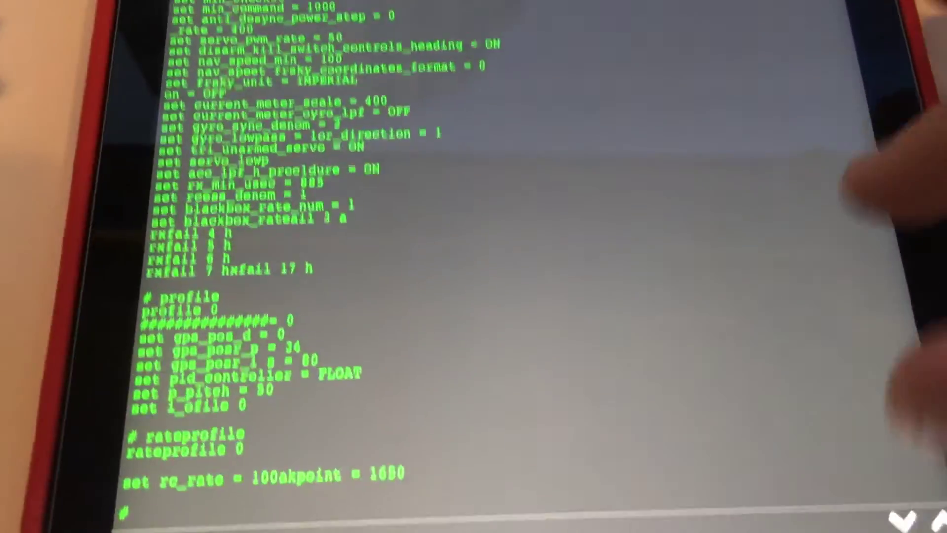
scroll(844, 311, "up", 15)
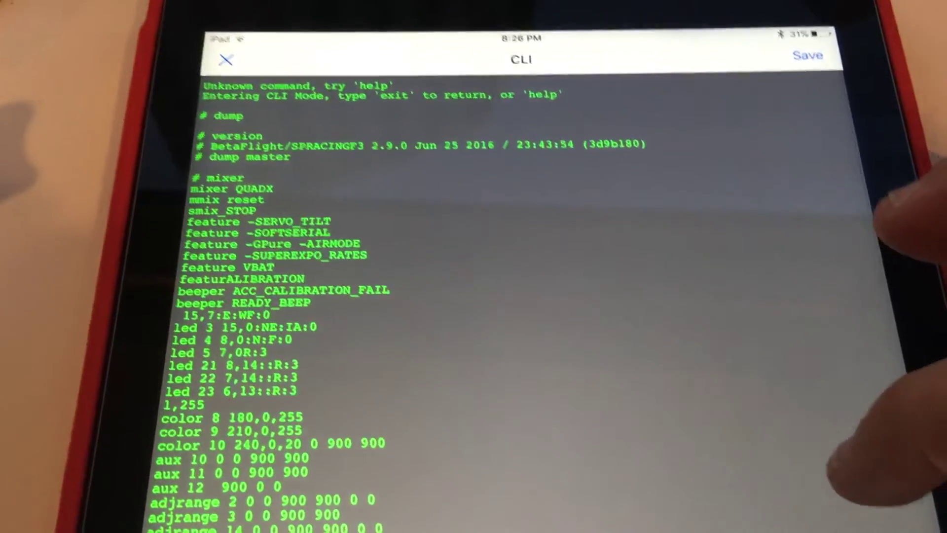